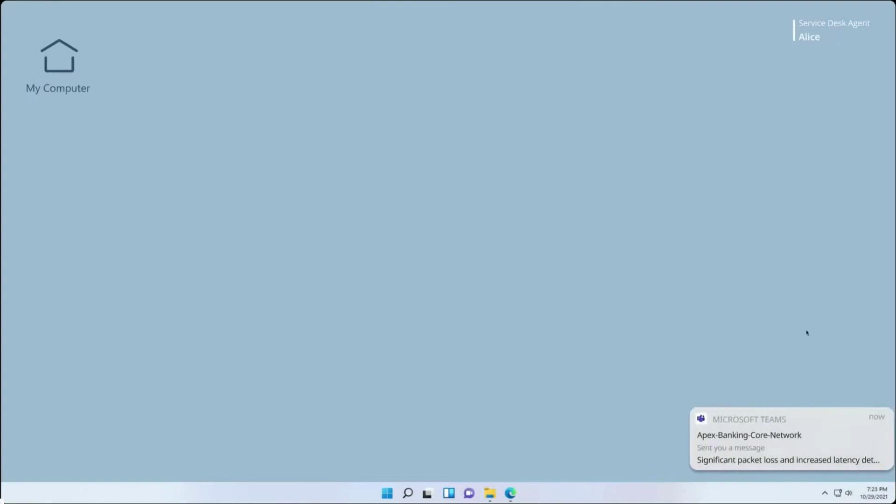
# - Open the Apex-Banking-Core-Network incident chat and post the critical-issue introduction to the team
pyautogui.click(769, 450)
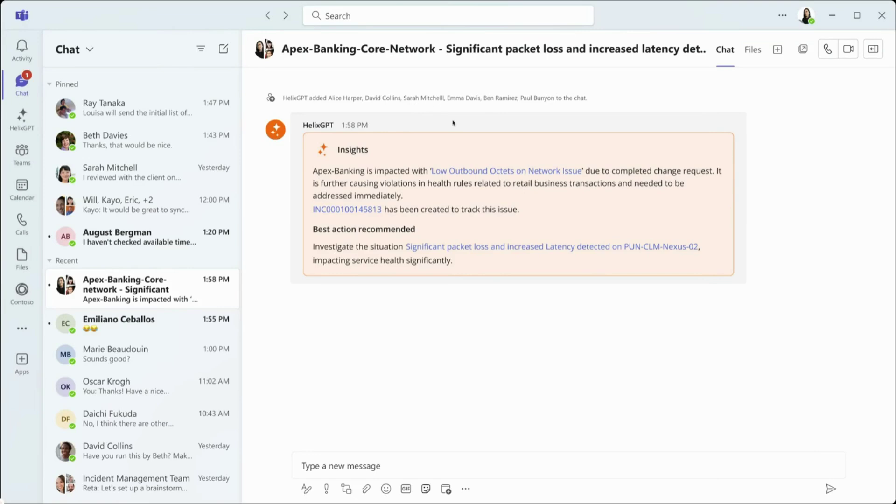
pyautogui.click(656, 459)
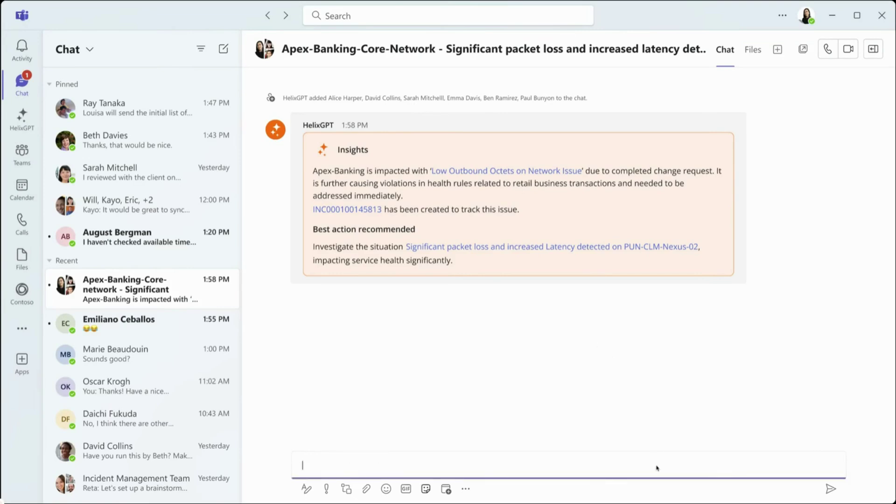
pyautogui.write("Everyone, I'm Alice, the Major Incident Manager.")
pyautogui.write('Team, this is a critical issue on Apex-Banking. Need you to triage and remediate it.')
pyautogui.click(836, 490)
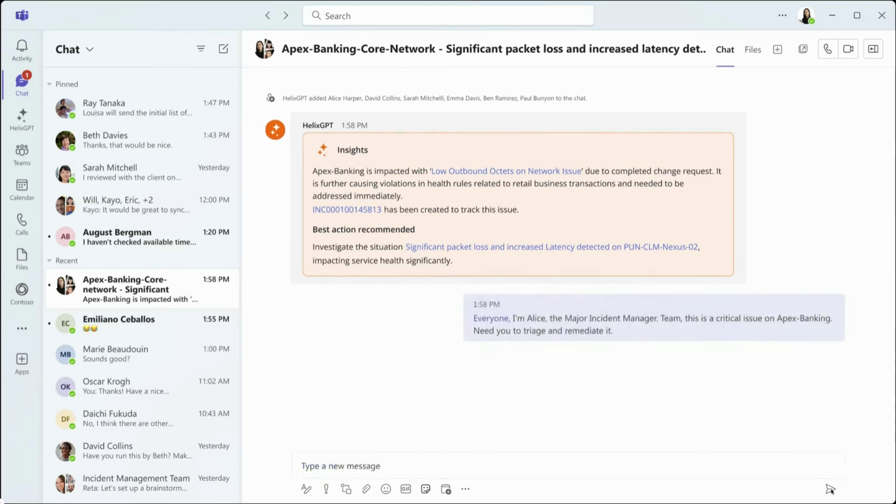
pyautogui.click(635, 460)
pyautogui.write('@')
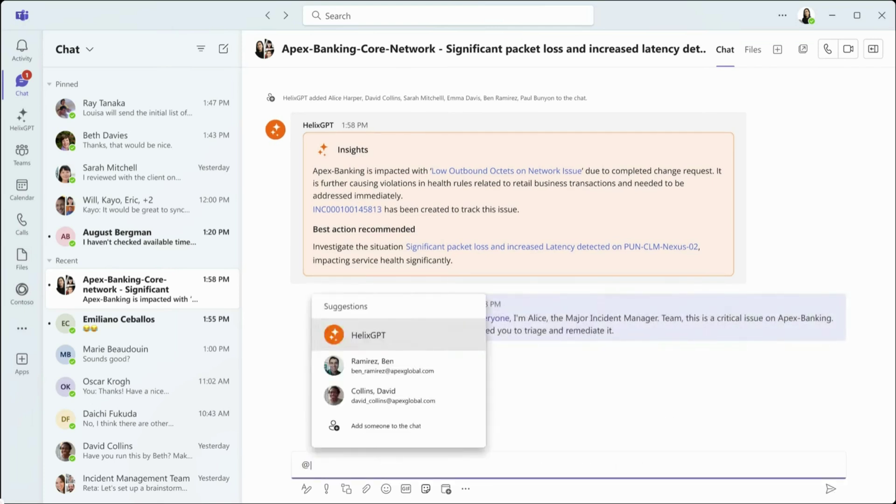
pyautogui.click(454, 418)
pyautogui.write(', can you pull in the Major Incident Details?')
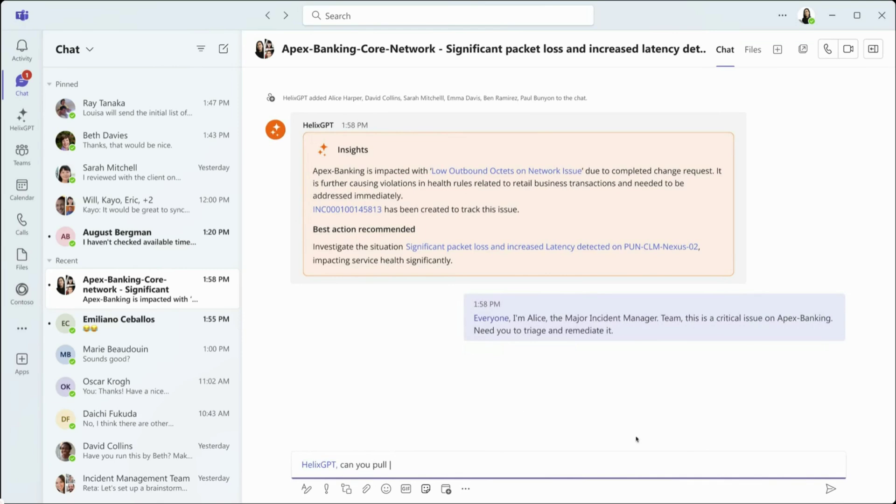
pyautogui.click(831, 489)
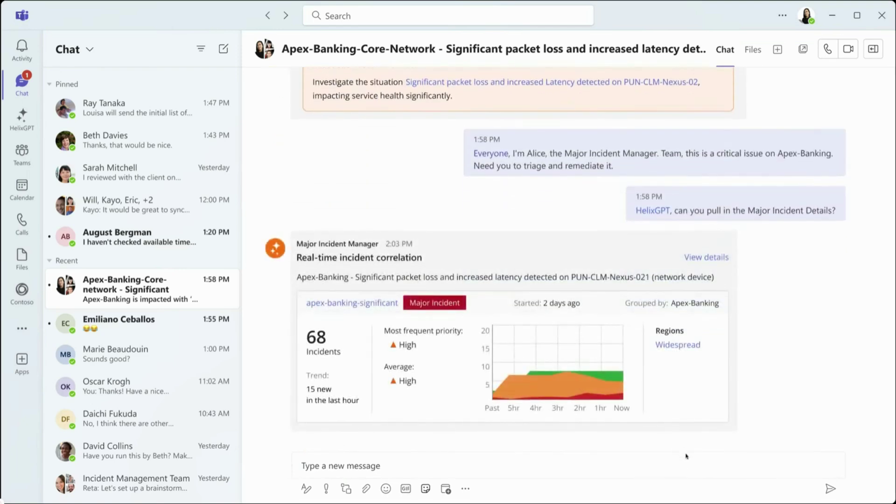
pyautogui.click(679, 473)
pyautogui.write('@')
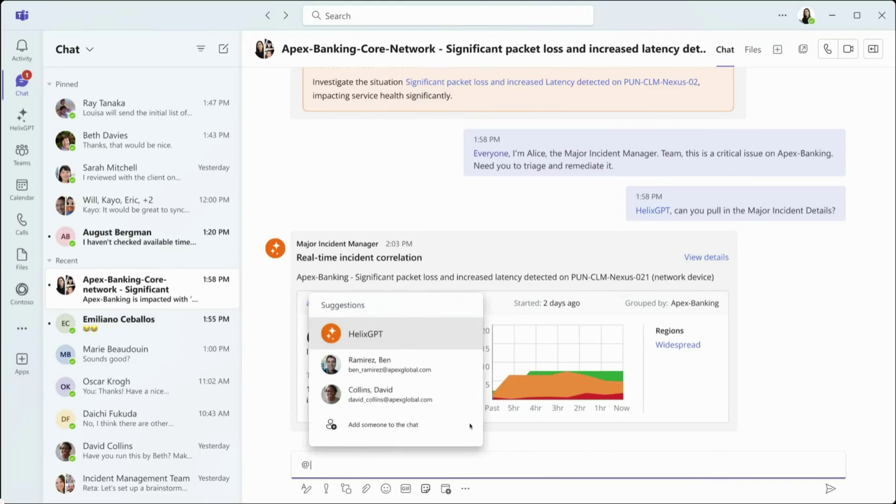
pyautogui.write('Hel')
pyautogui.click(419, 433)
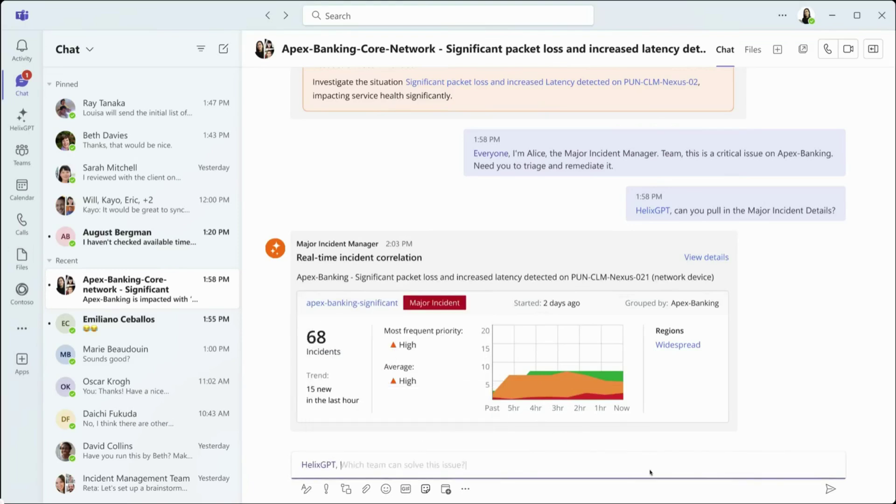
pyautogui.press('Return')
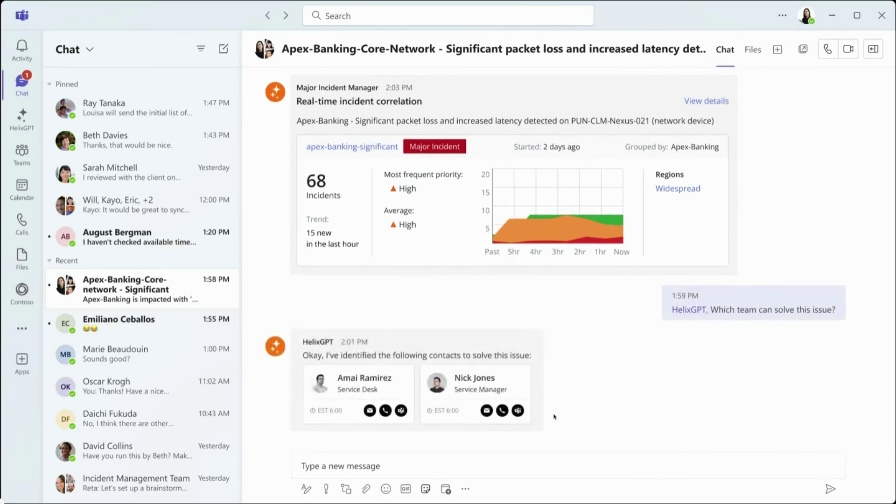
pyautogui.click(495, 467)
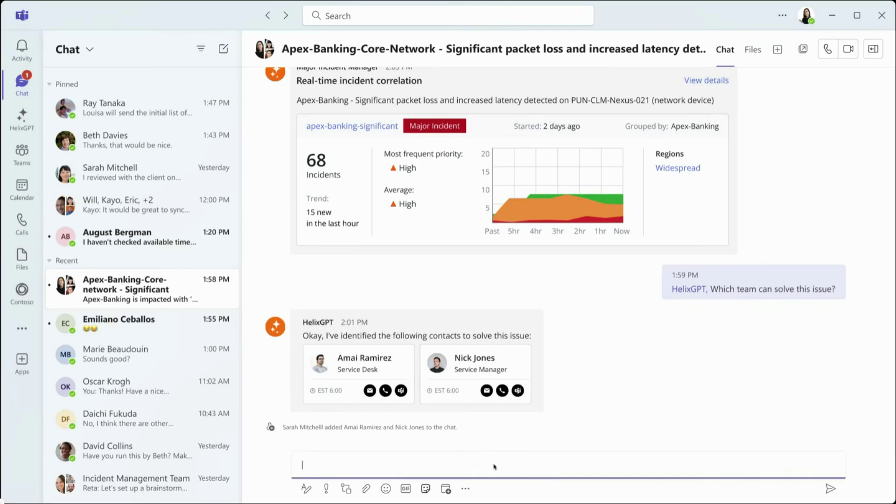
pyautogui.write('@Hel')
pyautogui.click(436, 423)
pyautogui.write(', Can you pull in the details of the Incident?')
pyautogui.click(830, 489)
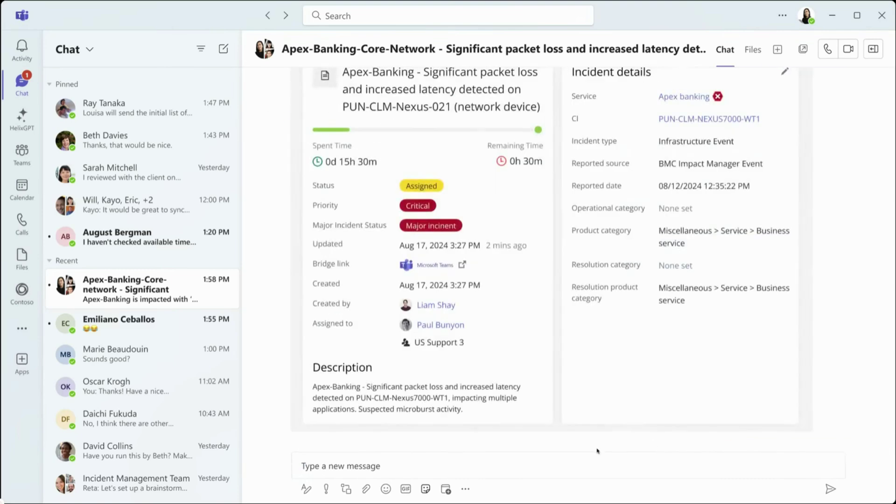
pyautogui.click(538, 459)
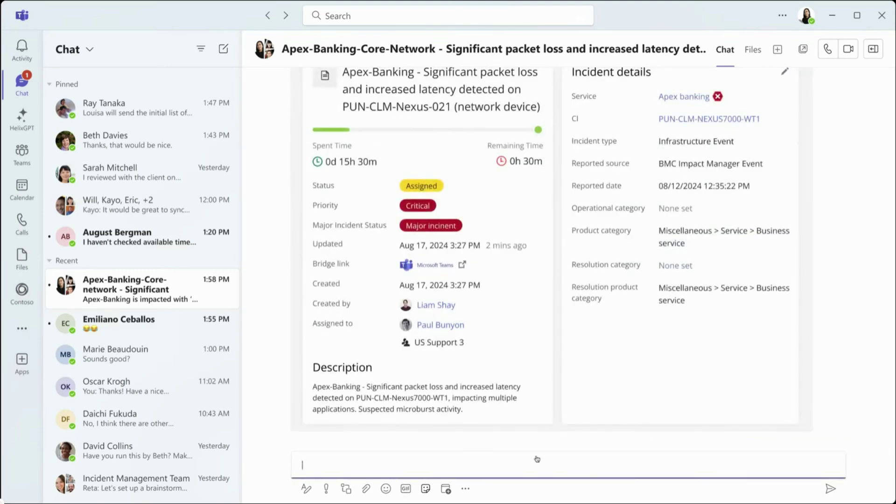
pyautogui.write('@Hel')
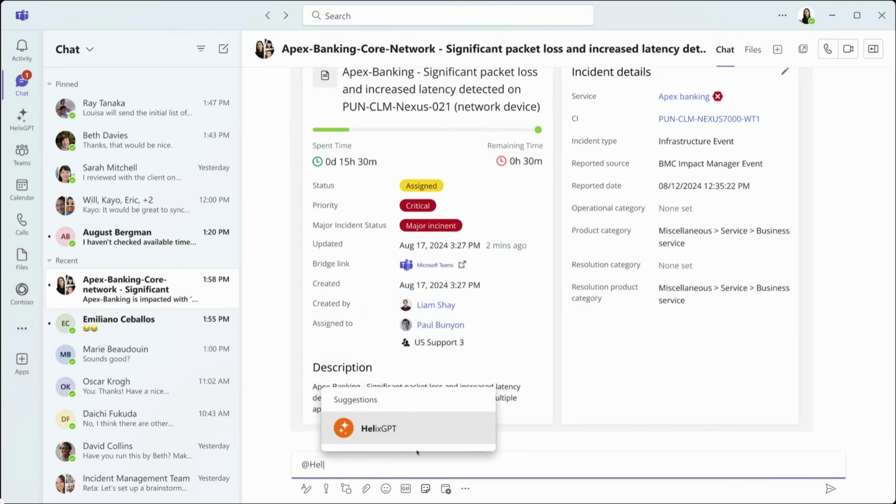
pyautogui.click(427, 439)
pyautogui.write(', what is causing this issue?')
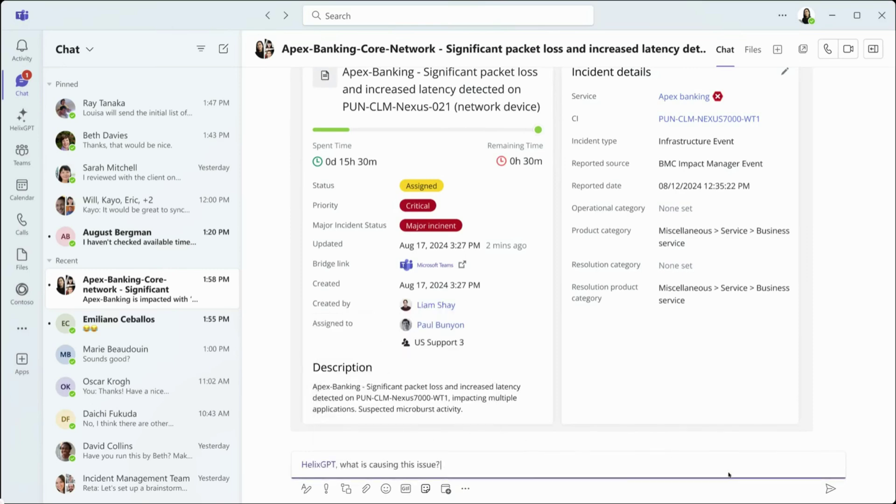
pyautogui.click(831, 489)
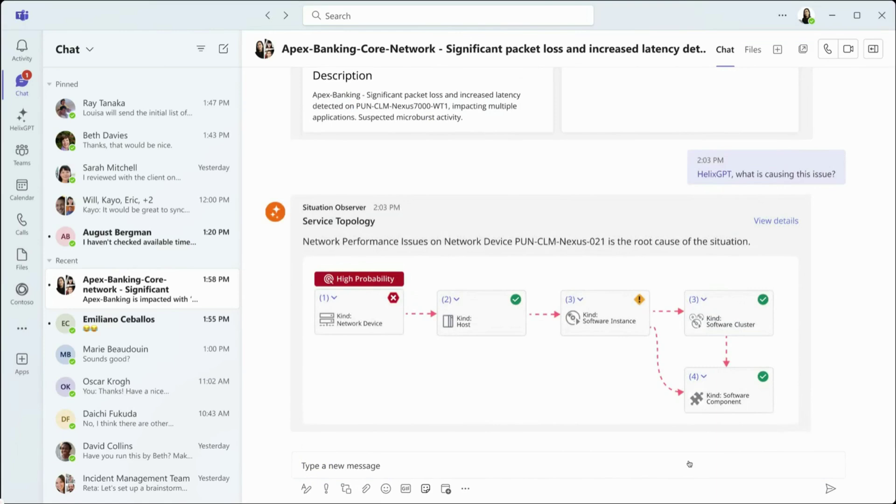
pyautogui.click(690, 464)
pyautogui.write('@Hel')
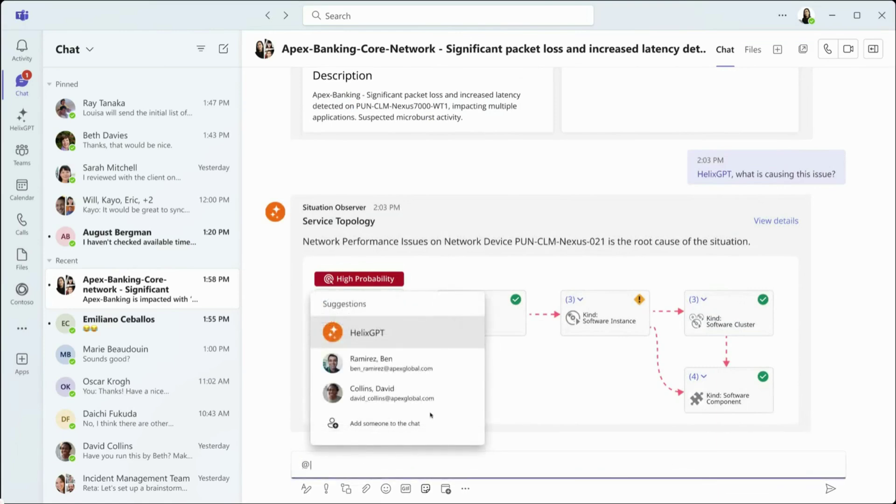
pyautogui.click(415, 441)
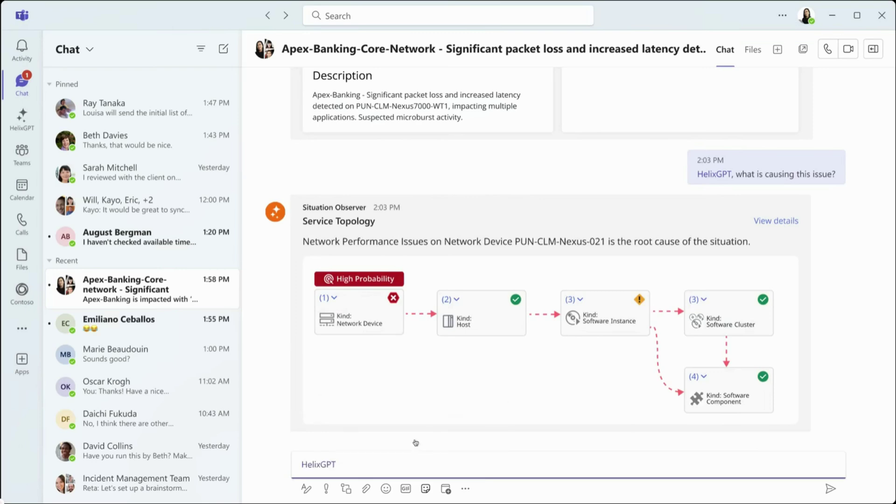
pyautogui.write(', What is the root cause of the issue?')
pyautogui.click(831, 489)
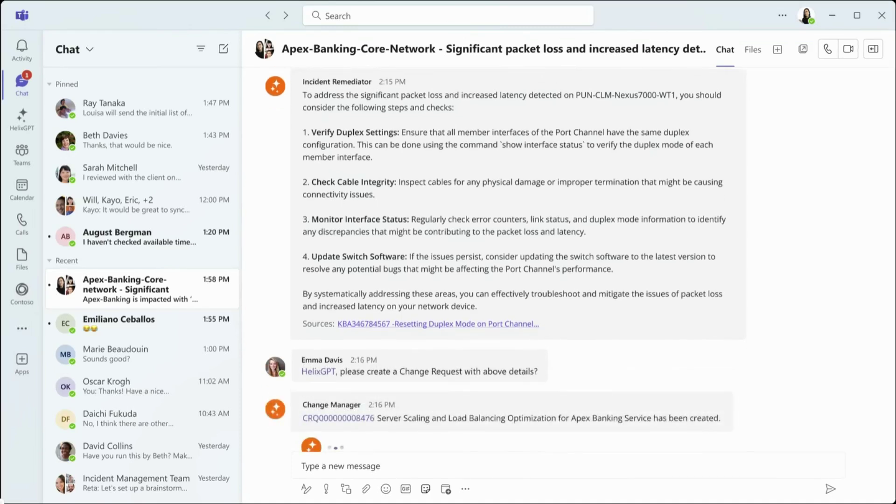
pyautogui.click(345, 419)
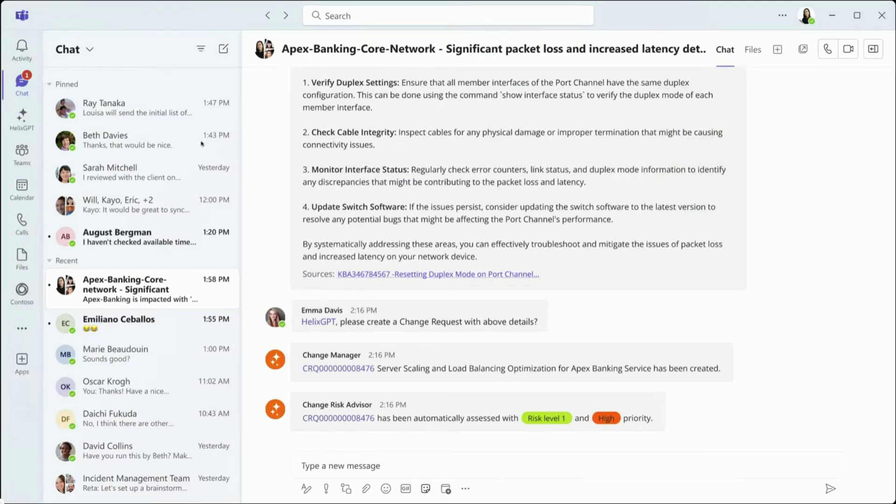
pyautogui.click(26, 49)
pyautogui.write('@Hel')
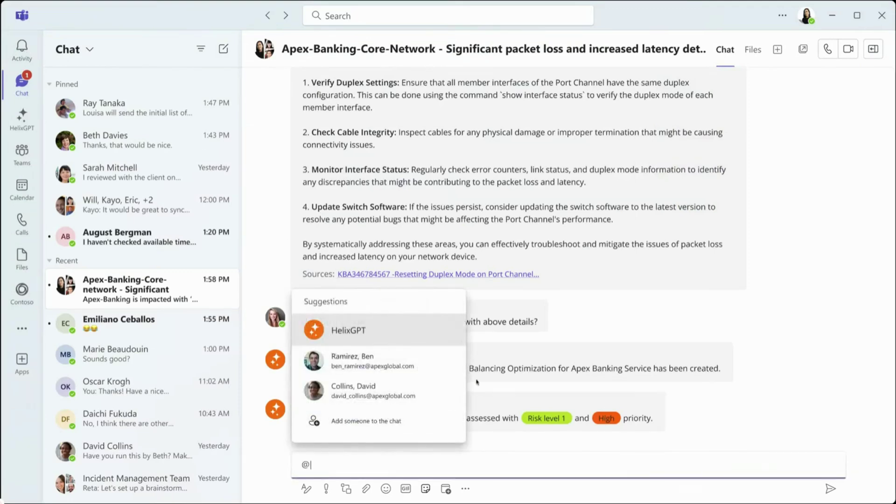
pyautogui.click(388, 419)
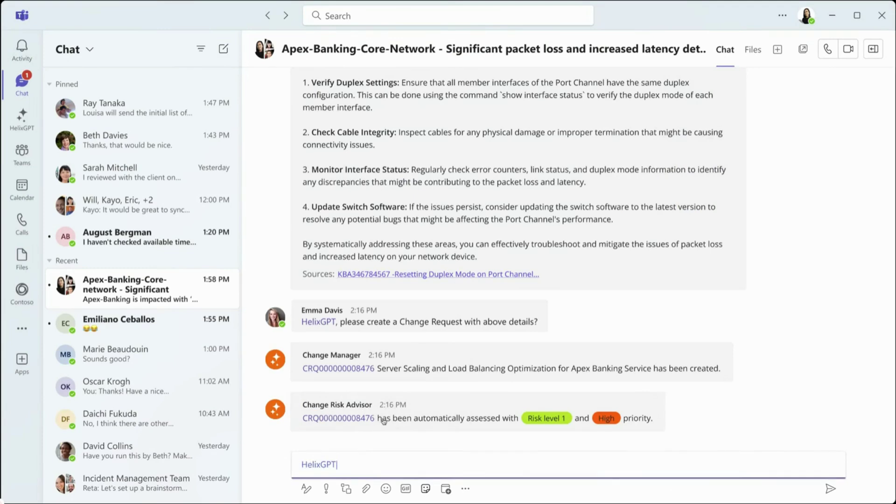
pyautogui.write(', Can you add the Change Request and Remediation details to the Incident?')
pyautogui.click(830, 490)
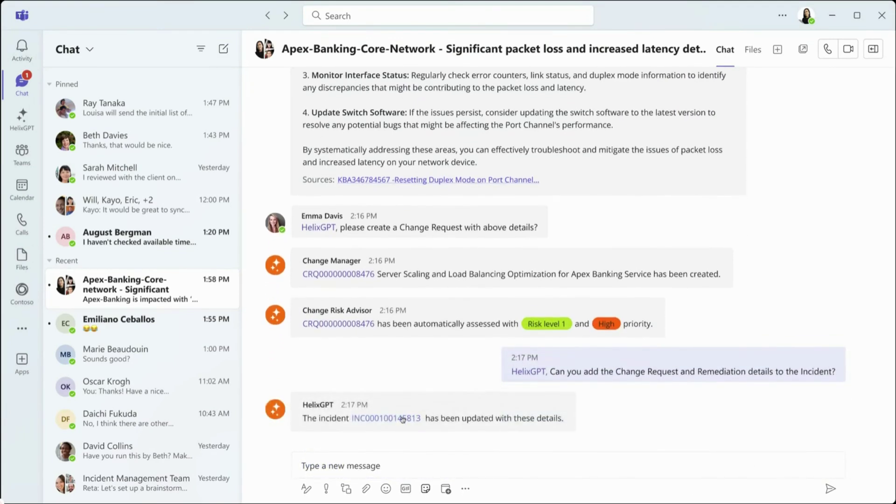
pyautogui.click(403, 418)
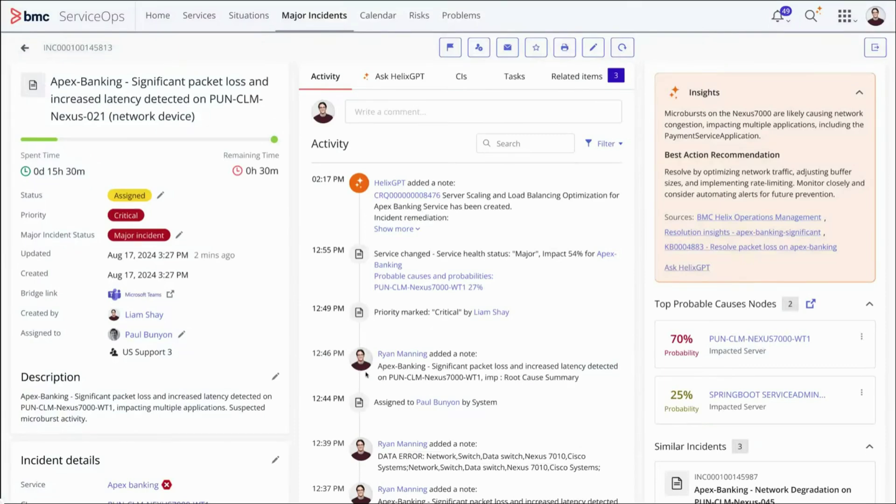
# - Post 'Everyone, great work team. Good insights from HelixGPT…' noting the Change Request is scheduled
pyautogui.click(24, 47)
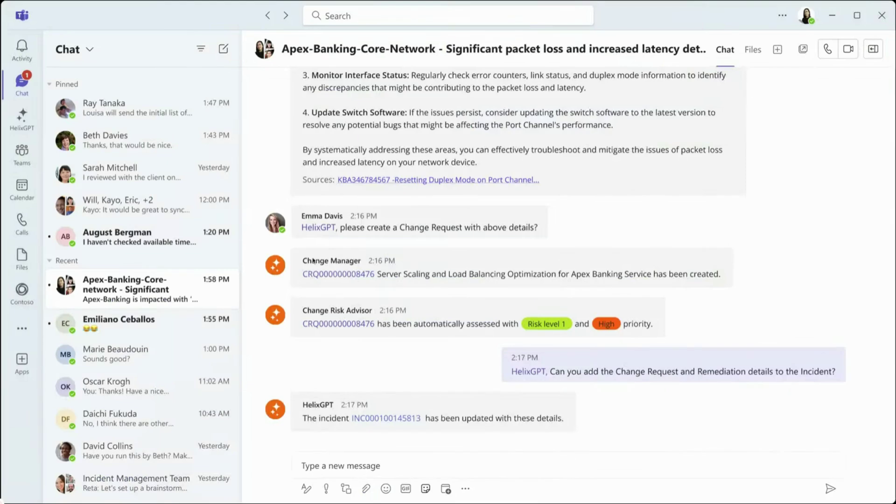
pyautogui.click(425, 470)
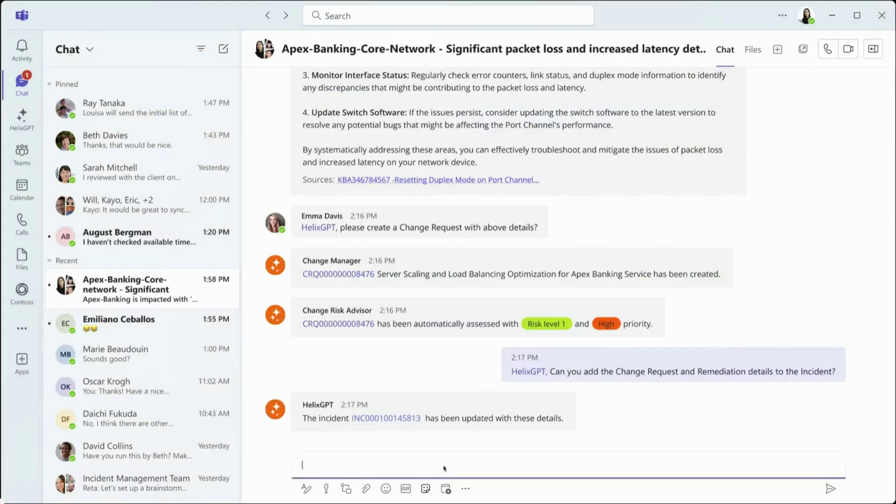
pyautogui.write('Everyone, great work team. Good insights from HelixGPT. The Change Request is scheduled. Lets monitor the status..')
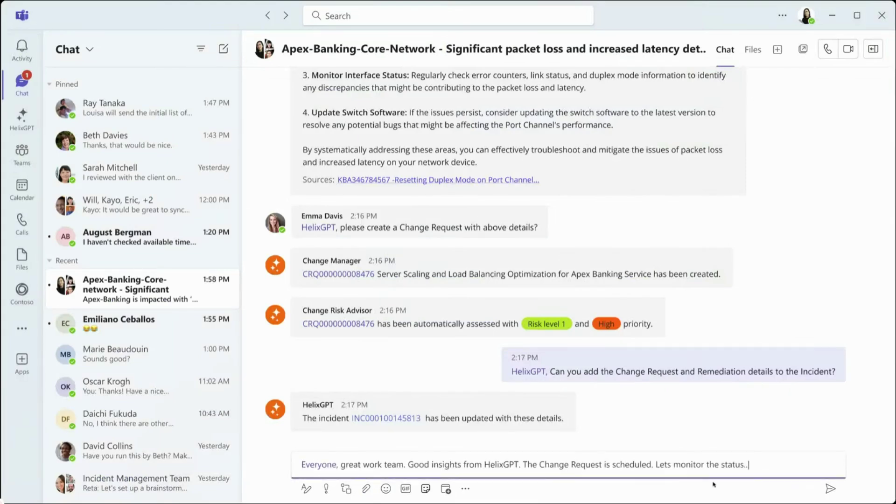
pyautogui.click(830, 490)
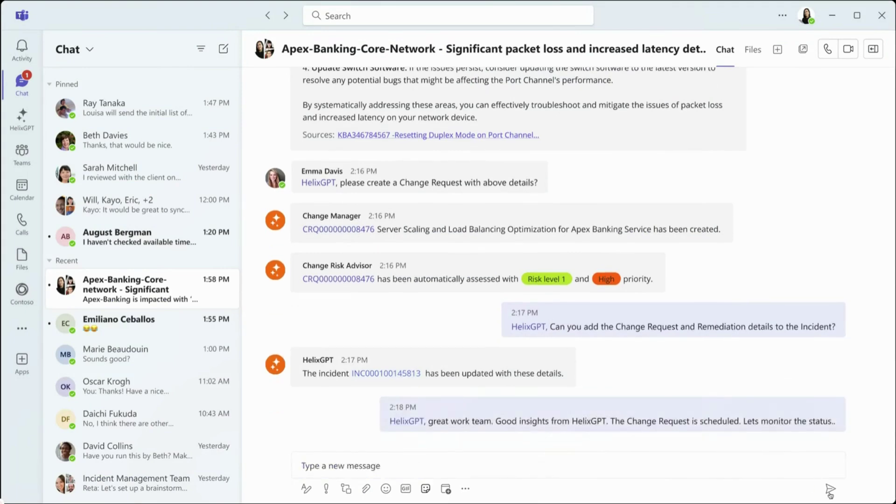